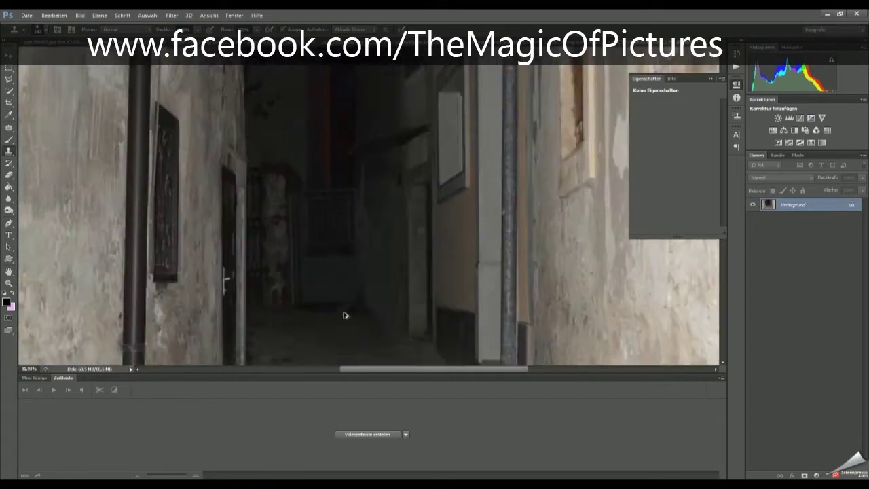
# - Bring up the girl photo with her Ebene 1 cutout visible and Hintergrund hidden
pyautogui.scroll(-2, 374, 205)
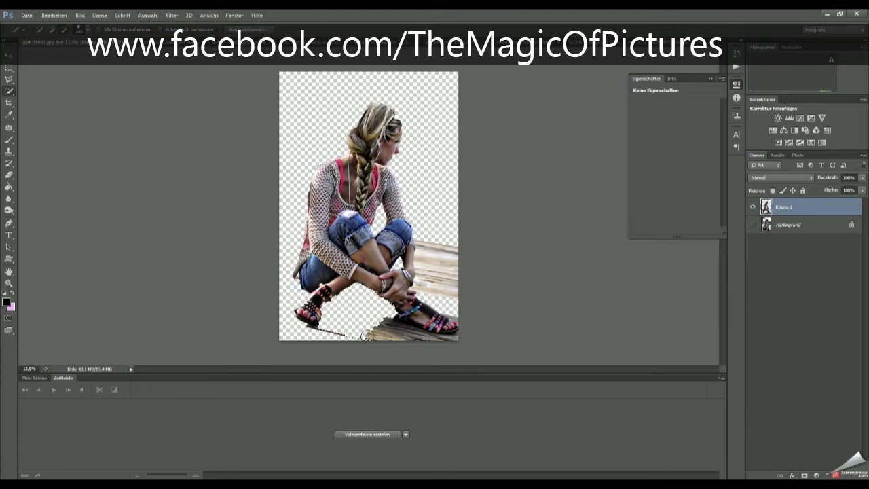
# - Erase the leftover wood beside the right sandal and hands, then show Hintergrund again
pyautogui.press('e')
pyautogui.scroll(3, 309, 354)
pyautogui.scroll(3, 309, 353)
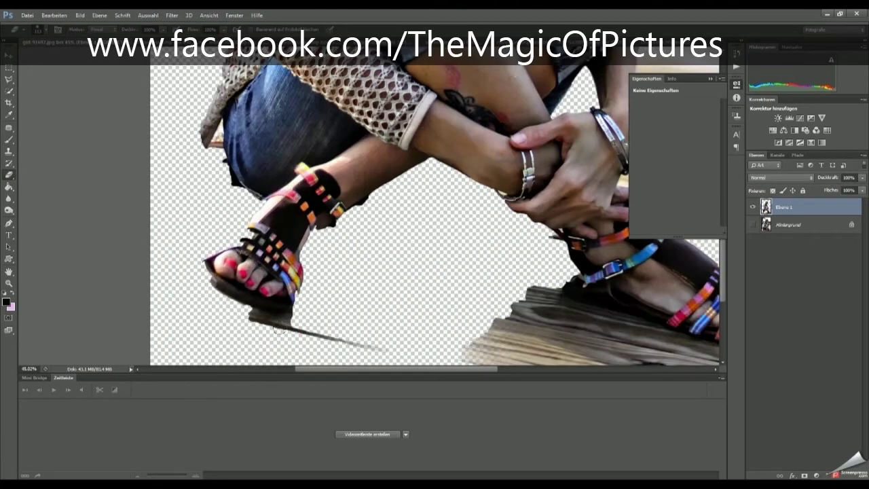
pyautogui.scroll(-2, 392, 360)
pyautogui.hscroll(3, 392, 361)
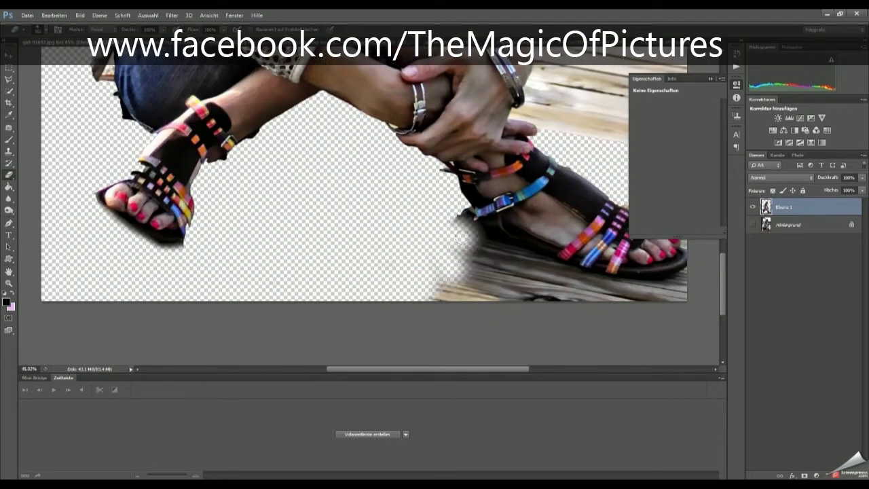
pyautogui.moveTo(458, 239); pyautogui.dragTo(452, 204)
pyautogui.scroll(2, 307, 185)
pyautogui.hscroll(4, 307, 185)
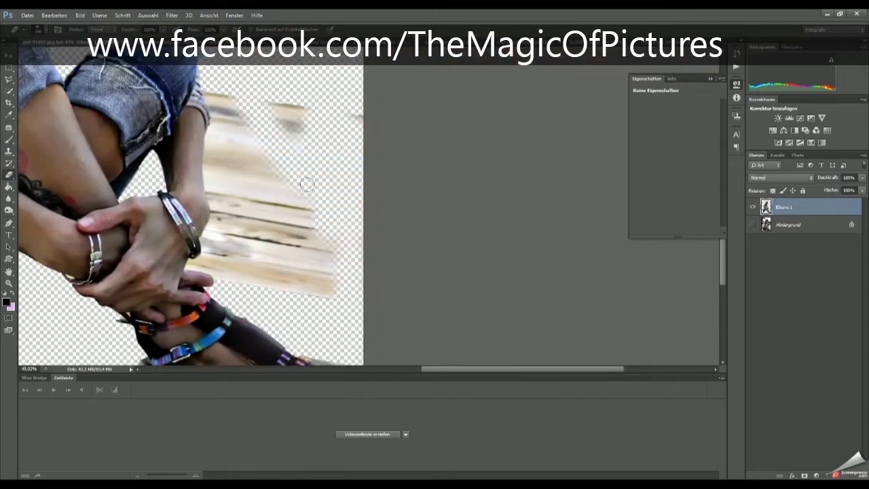
pyautogui.moveTo(307, 184); pyautogui.dragTo(276, 265)
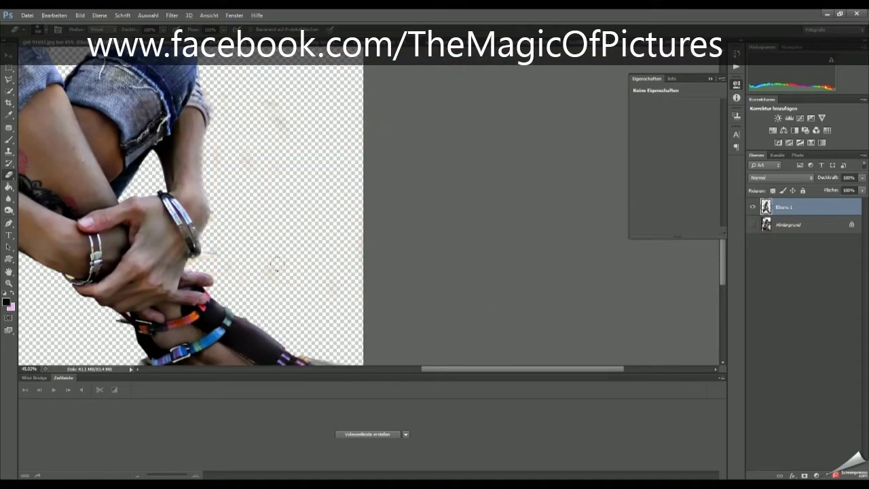
pyautogui.hotkey('ctrl', '0')
pyautogui.click(753, 224)
# - Copy the cutout girl into the alley image and shrink her to fit
pyautogui.press('w')
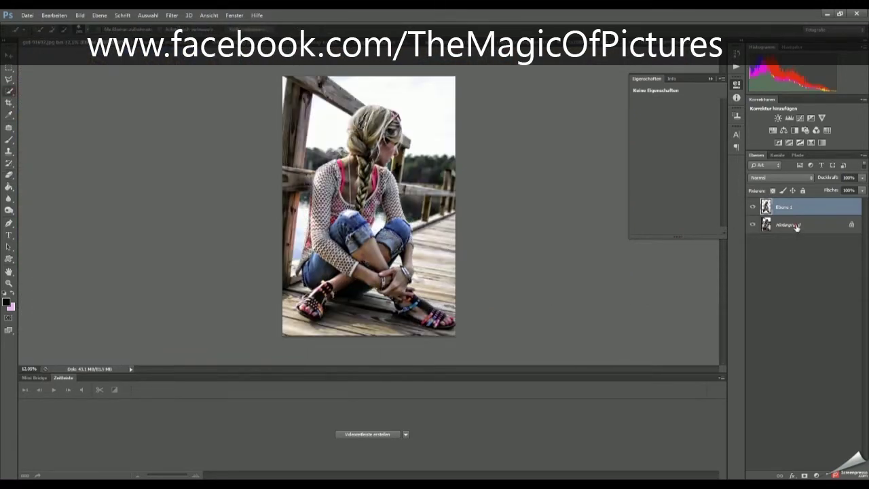
pyautogui.click(798, 228)
pyautogui.hotkey('ctrl', 'j')
pyautogui.hotkey('ctrl', 'e')
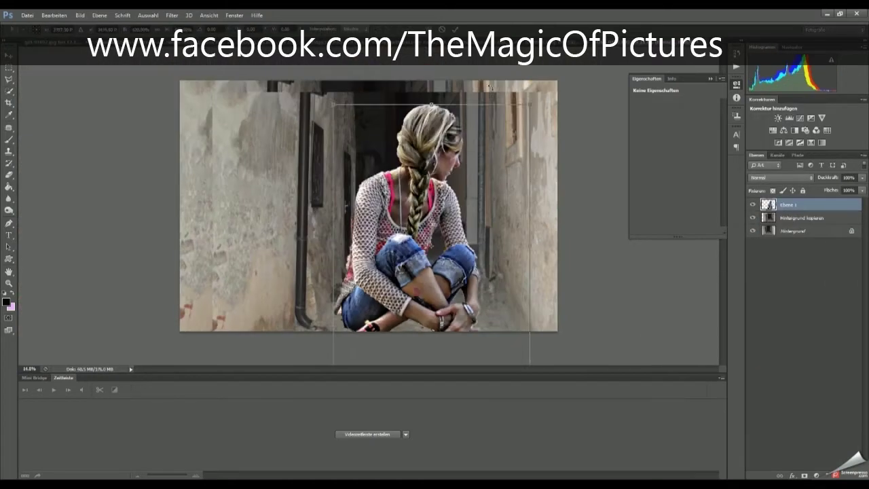
pyautogui.moveTo(474, 197)
pyautogui.mouseDown()
pyautogui.moveTo(460, 181)
pyautogui.moveTo(411, 224)
pyautogui.mouseUp()
pyautogui.press('Return')
# - Desaturate the girl with Hue/Saturation at -57 and add an empty layer beneath her
pyautogui.click(773, 130)
pyautogui.moveTo(674, 157); pyautogui.dragTo(653, 157)
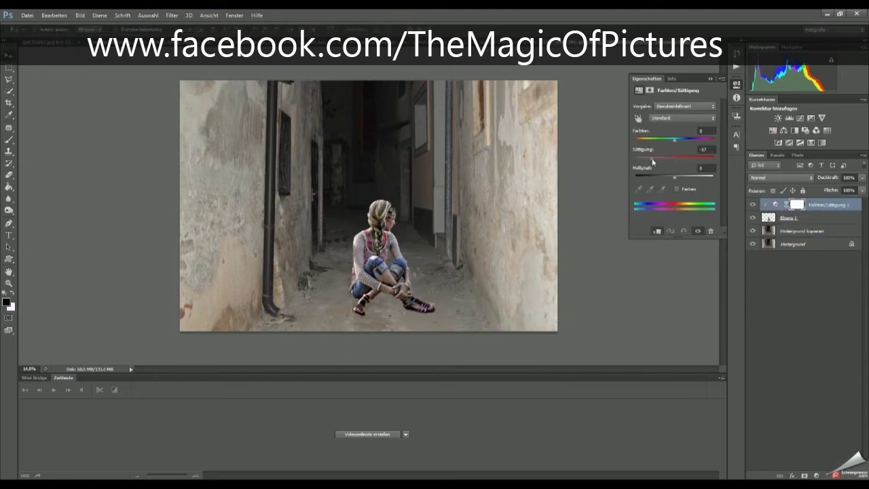
pyautogui.click(801, 231)
pyautogui.keyDown('ctrl'); pyautogui.click(769, 217); pyautogui.keyUp('ctrl')
pyautogui.click(817, 475)
# - Fill the girl's outline with black and distort it flat onto the ground below her
pyautogui.press('b')
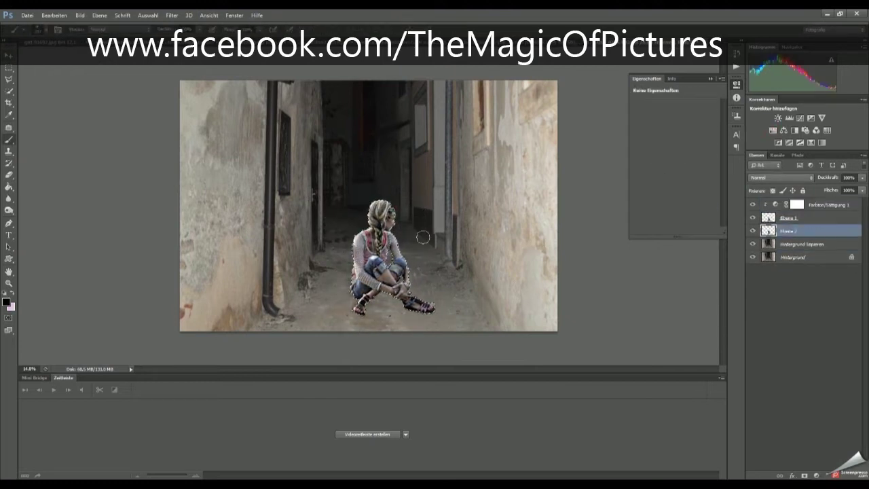
pyautogui.hotkey('ctrl', 't')
pyautogui.rightClick(411, 266)
pyautogui.click(441, 322)
pyautogui.moveTo(418, 292); pyautogui.dragTo(376, 353)
pyautogui.press('Return')
# - Soften the flattened shadow with a Gaussian Blur
pyautogui.click(171, 15)
pyautogui.click(233, 66)
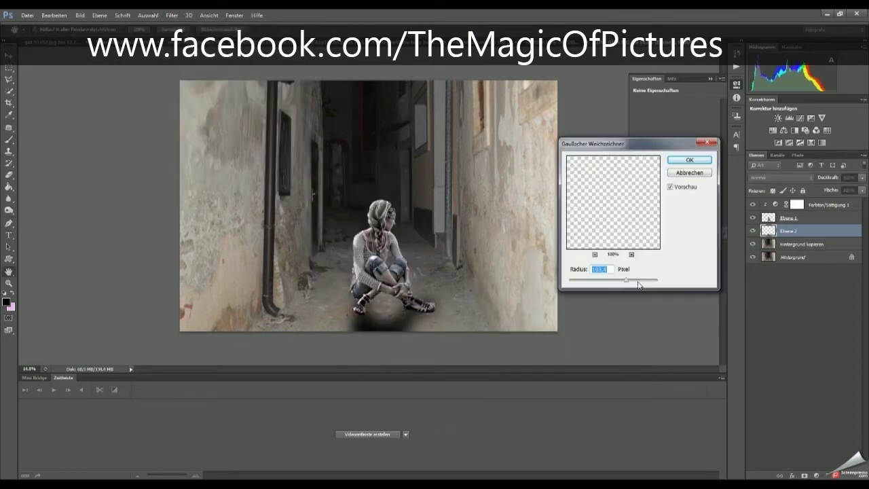
pyautogui.moveTo(626, 279); pyautogui.dragTo(608, 279)
pyautogui.click(689, 159)
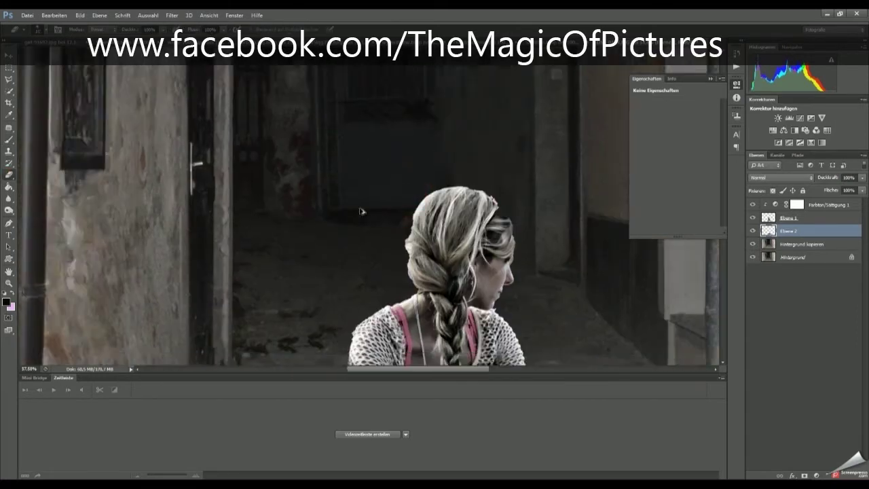
pyautogui.moveTo(354, 205); pyautogui.dragTo(441, 214)
# - Paint black on the girl's layer mask to clean her hair, sandal, hand and knee edges
pyautogui.press('b')
pyautogui.moveTo(481, 359); pyautogui.dragTo(467, 260)
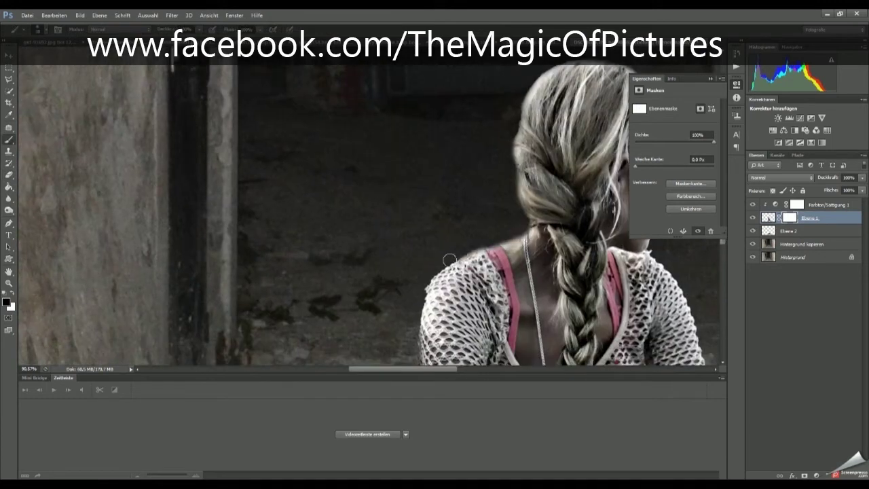
pyautogui.scroll(-3, 462, 355)
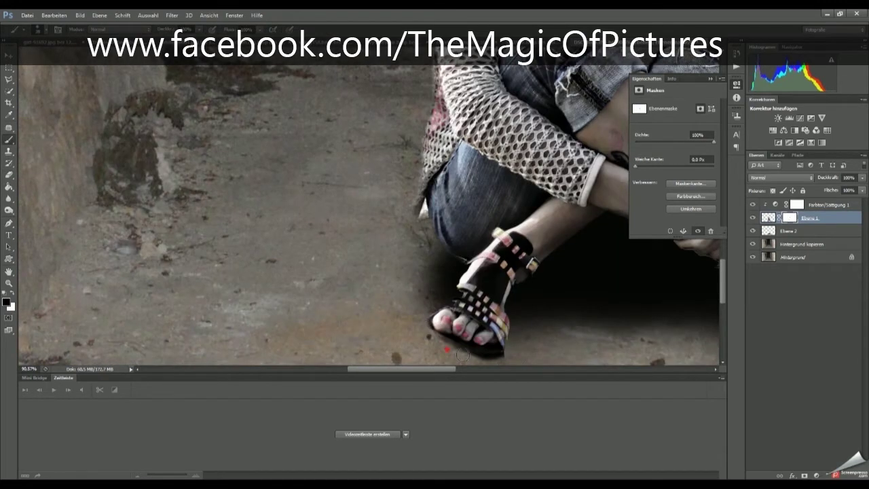
pyautogui.hscroll(2, 517, 286)
pyautogui.hscroll(3, 558, 292)
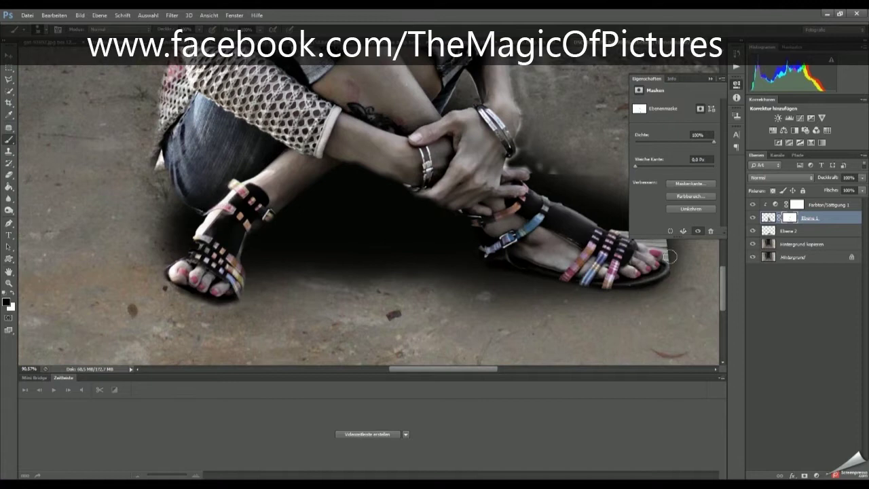
pyautogui.hscroll(2, 671, 257)
pyautogui.scroll(2, 457, 77)
pyautogui.scroll(3, 463, 195)
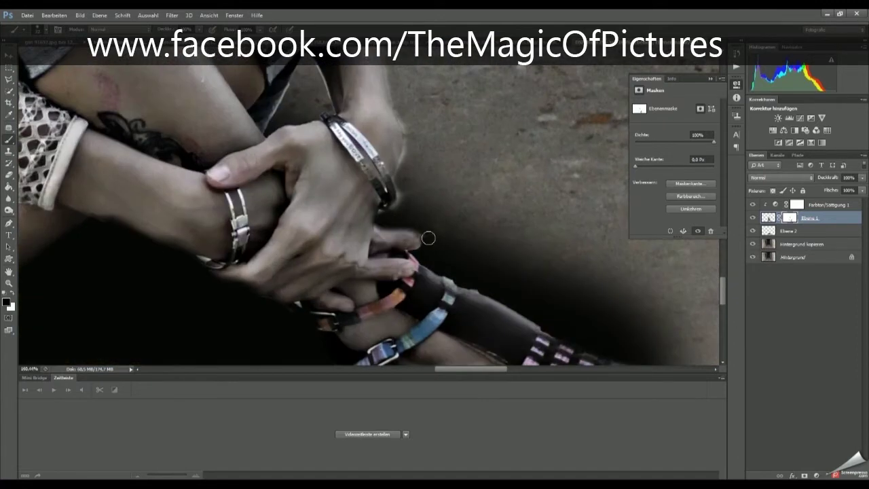
pyautogui.scroll(2, 427, 238)
pyautogui.scroll(3, 463, 163)
pyautogui.scroll(3, 327, 253)
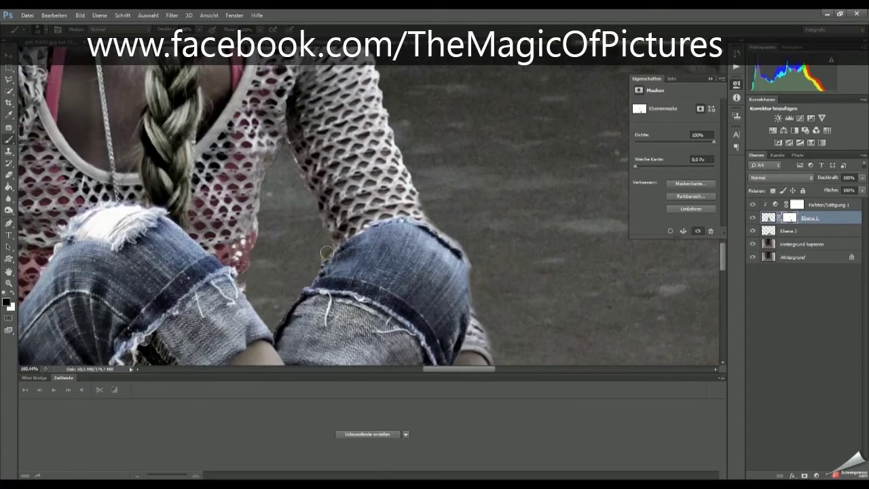
pyautogui.scroll(3, 312, 279)
pyautogui.scroll(3, 312, 280)
pyautogui.scroll(-3, 534, 284)
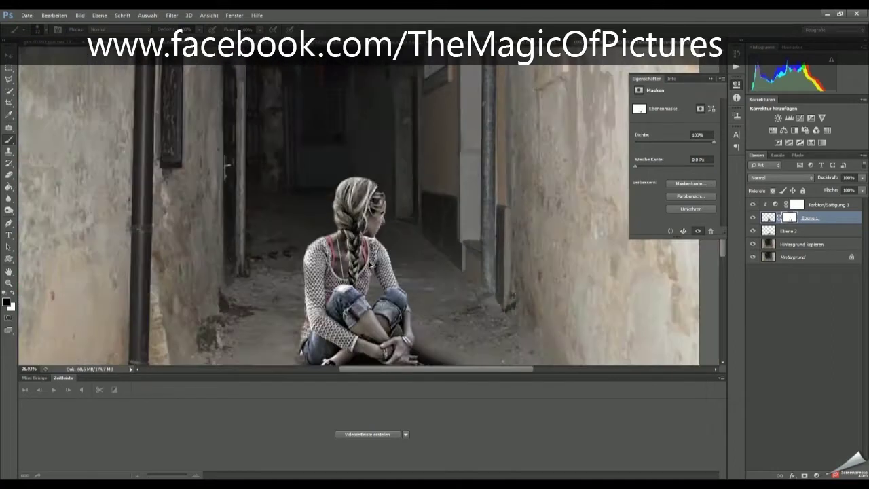
pyautogui.scroll(-2, 533, 284)
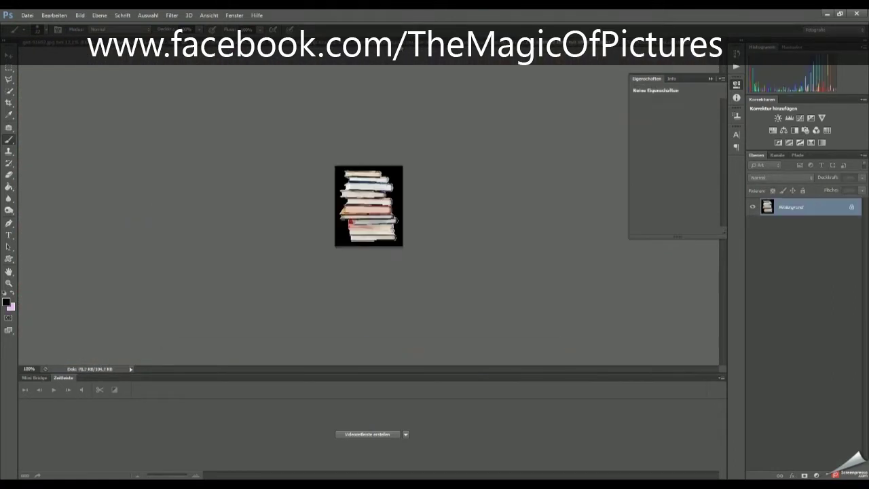
# - Select the whole book stack and shrink it to about half size in the alley
pyautogui.moveTo(307, 215); pyautogui.dragTo(452, 231)
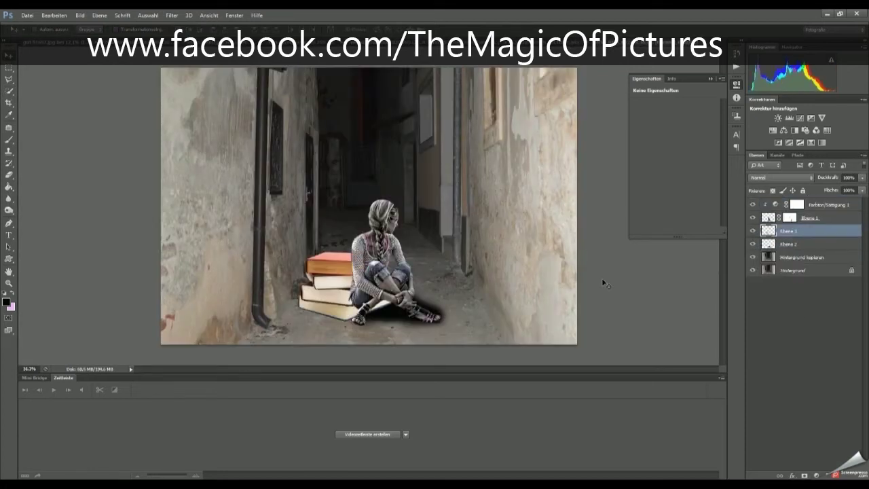
pyautogui.hotkey('ctrl', 't')
pyautogui.moveTo(360, 252)
pyautogui.mouseDown()
pyautogui.moveTo(338, 287)
pyautogui.moveTo(408, 281)
pyautogui.mouseUp()
pyautogui.press('Return')
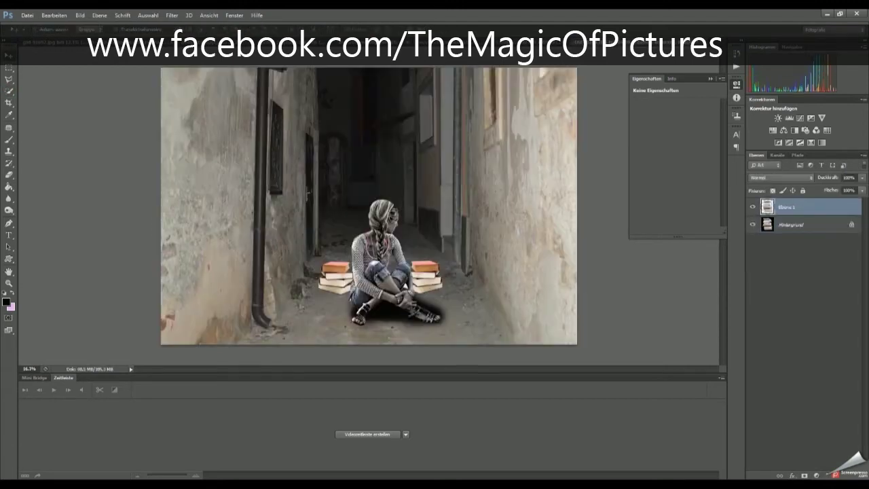
# - Move Ebene 4 behind Ebene 3 and place duplicate book stacks left of the girl
pyautogui.moveTo(406, 228); pyautogui.dragTo(393, 229)
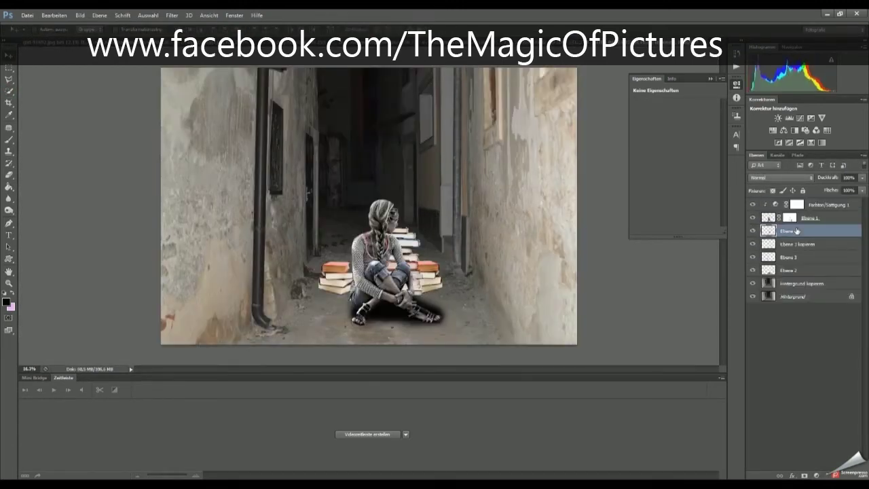
pyautogui.hotkey('ctrl', '[')
pyautogui.hotkey('ctrl', '[')
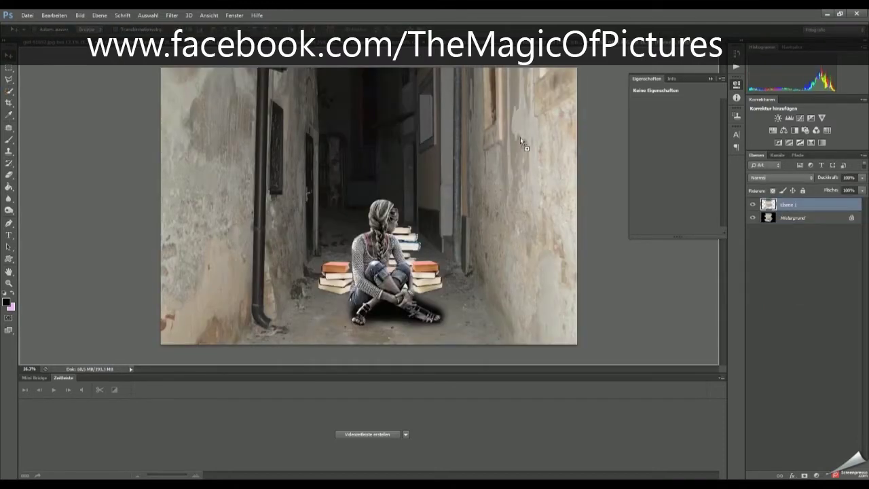
pyautogui.moveTo(416, 198); pyautogui.dragTo(354, 213)
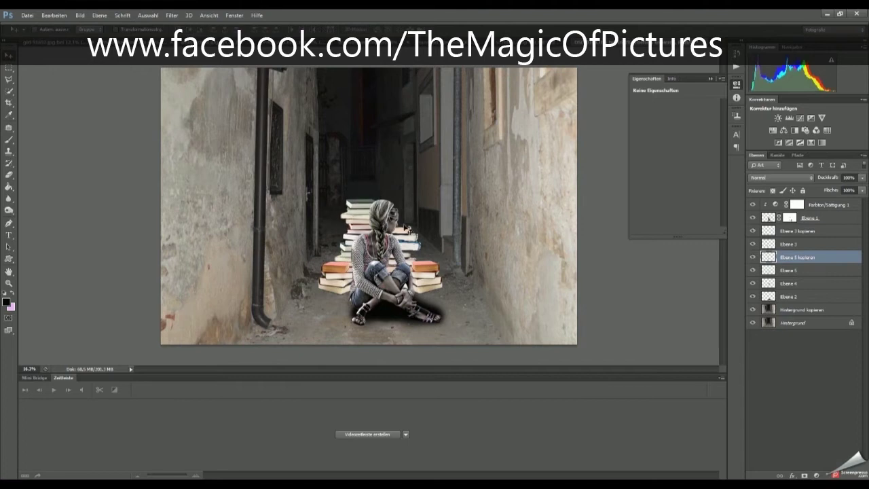
pyautogui.moveTo(406, 226); pyautogui.dragTo(347, 221)
pyautogui.hotkey('ctrl', 't')
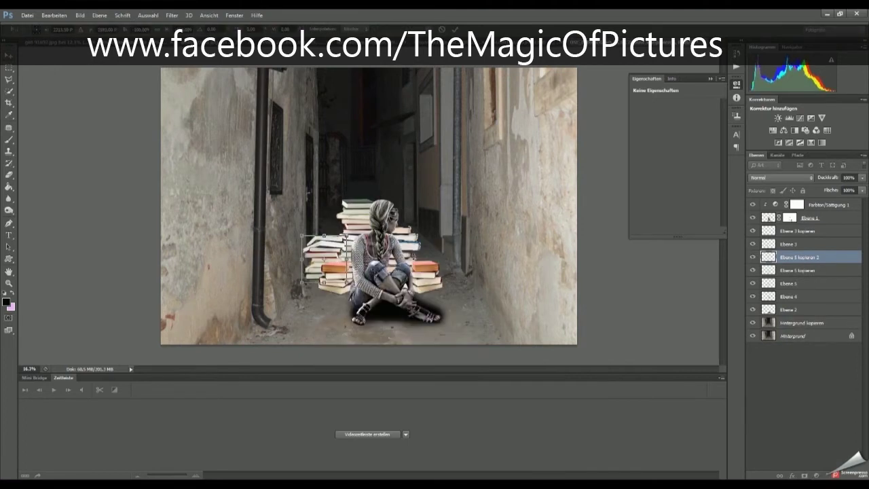
pyautogui.click(773, 130)
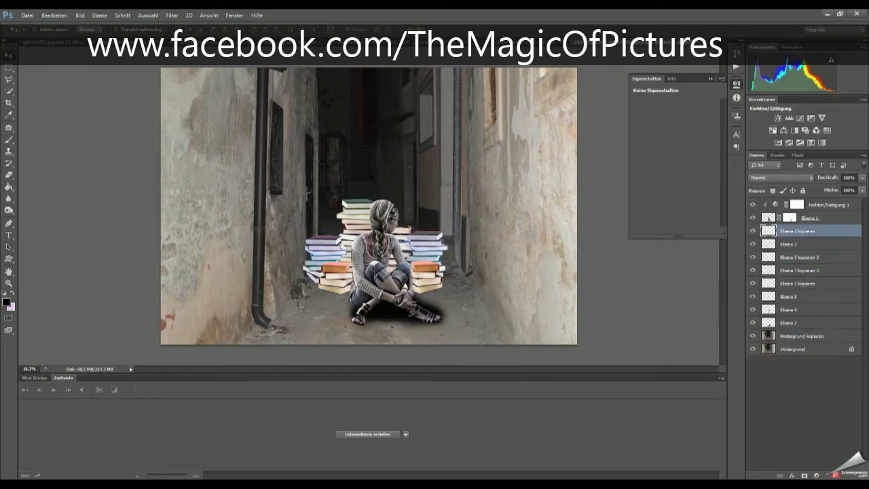
# - Shift the books' hue to -28, mask back the orange stripe, tilt the left stack, and merge
pyautogui.scroll(5, 407, 238)
pyautogui.press('b')
pyautogui.moveTo(370, 239); pyautogui.dragTo(450, 239)
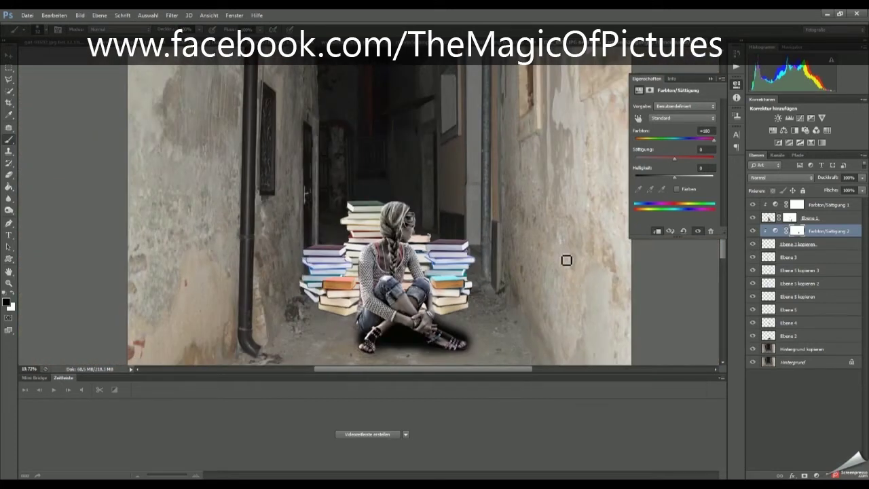
pyautogui.moveTo(290, 257); pyautogui.dragTo(284, 211)
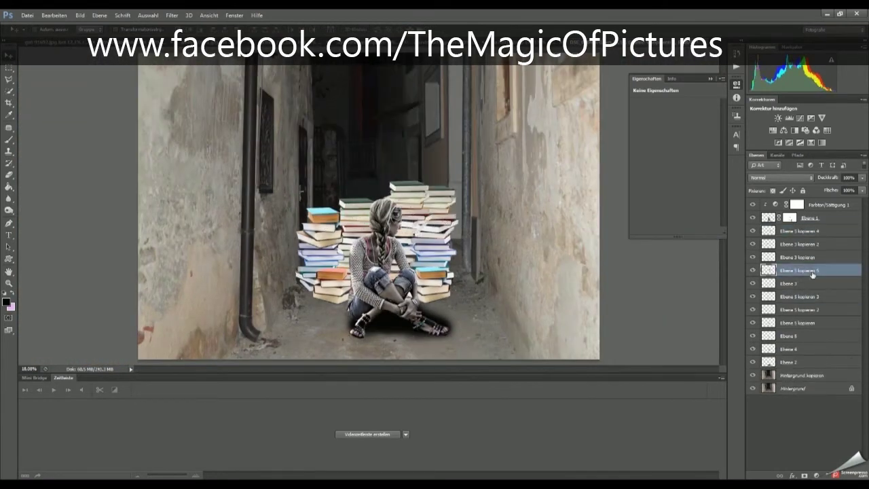
pyautogui.moveTo(674, 140); pyautogui.dragTo(664, 143)
pyautogui.press('Delete')
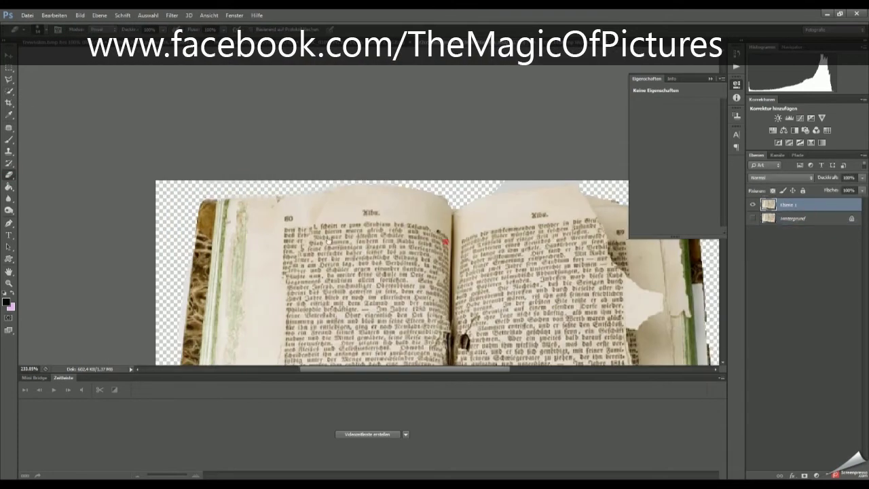
# - Place the open old book layer beneath the girl at the stacks' right foot
pyautogui.hscroll(3, 353, 173)
pyautogui.scroll(-5, 326, 269)
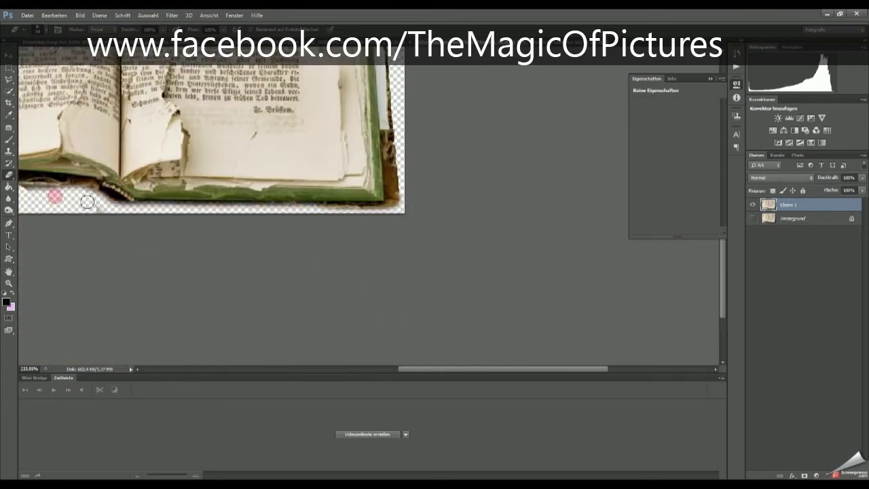
pyautogui.hscroll(-3, 275, 214)
pyautogui.scroll(-2, 152, 313)
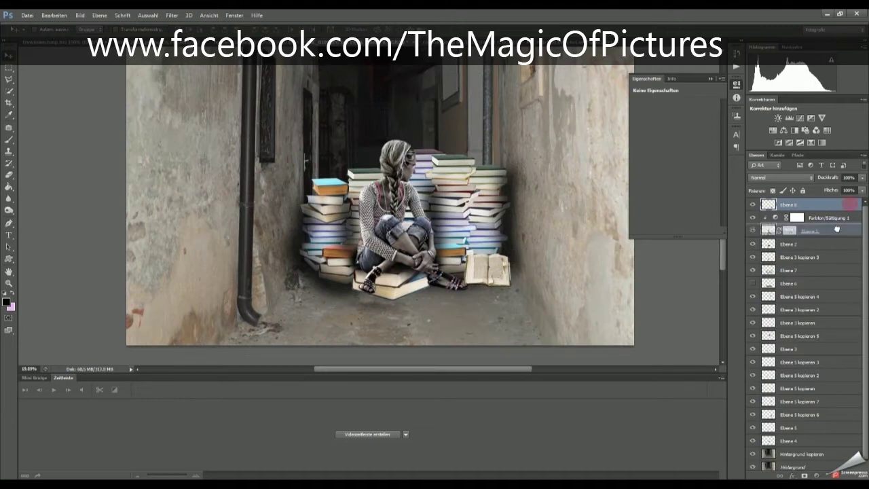
pyautogui.moveTo(836, 228); pyautogui.dragTo(836, 231)
# - Paint a large warm yellow patch over the girl and books on a new layer, then blur it
pyautogui.click(815, 205)
pyautogui.click(6, 301)
pyautogui.click(616, 252)
pyautogui.click(752, 233)
pyautogui.moveTo(439, 164); pyautogui.dragTo(449, 241)
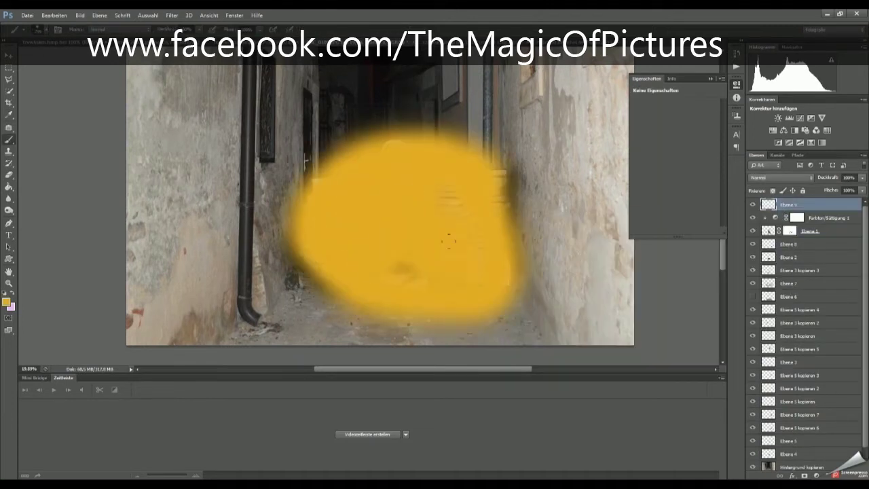
pyautogui.click(171, 15)
pyautogui.click(349, 224)
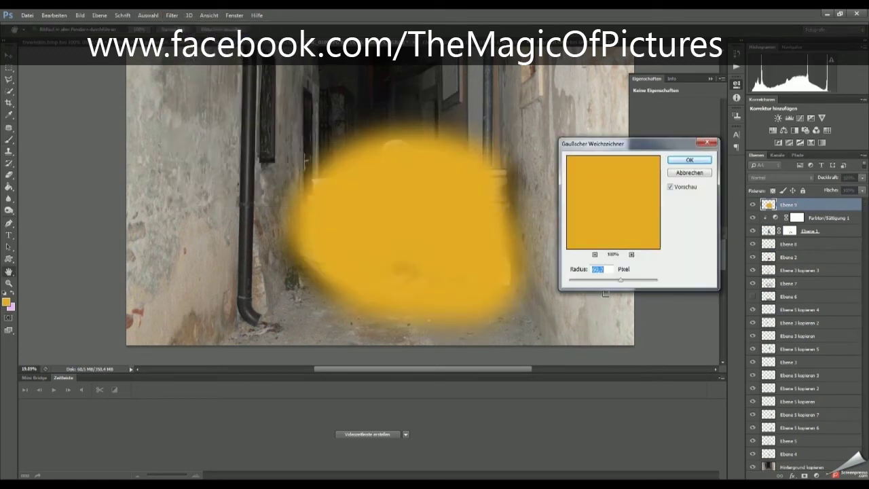
pyautogui.click(683, 161)
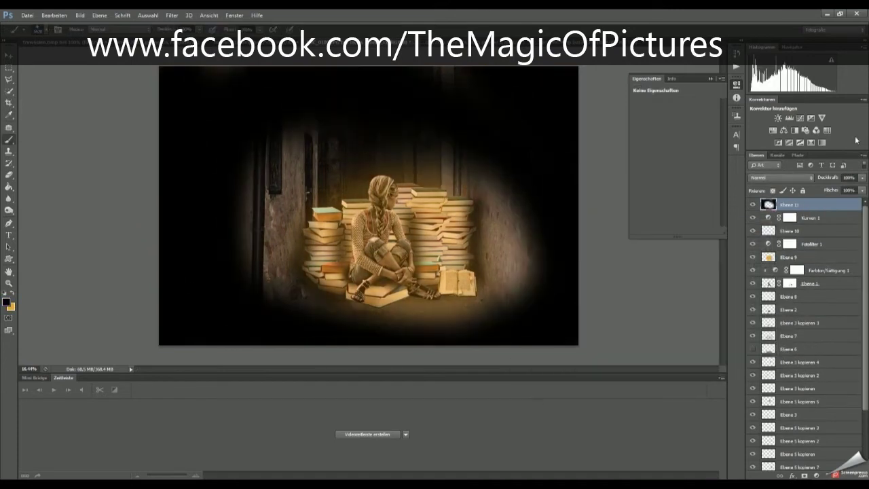
# - Gaussian-blur the dark vignette layer and lower its opacity to 58%
pyautogui.click(171, 15)
pyautogui.click(359, 237)
pyautogui.click(687, 161)
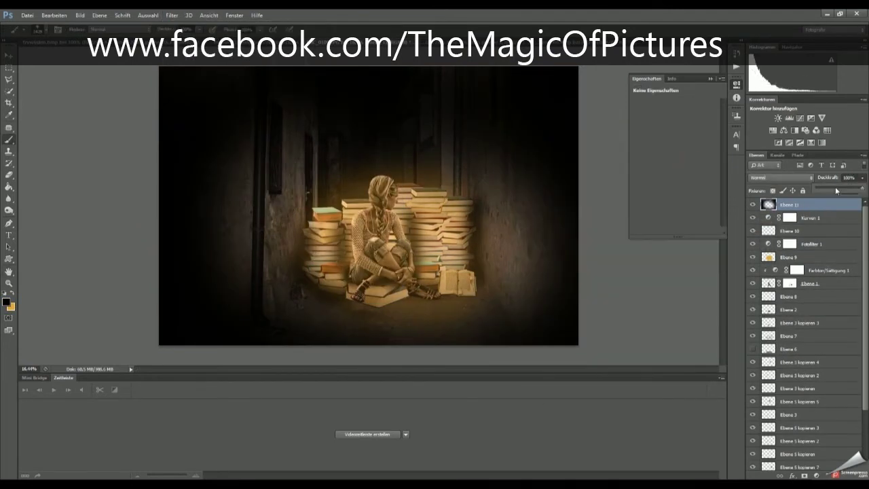
pyautogui.moveTo(861, 189); pyautogui.dragTo(843, 190)
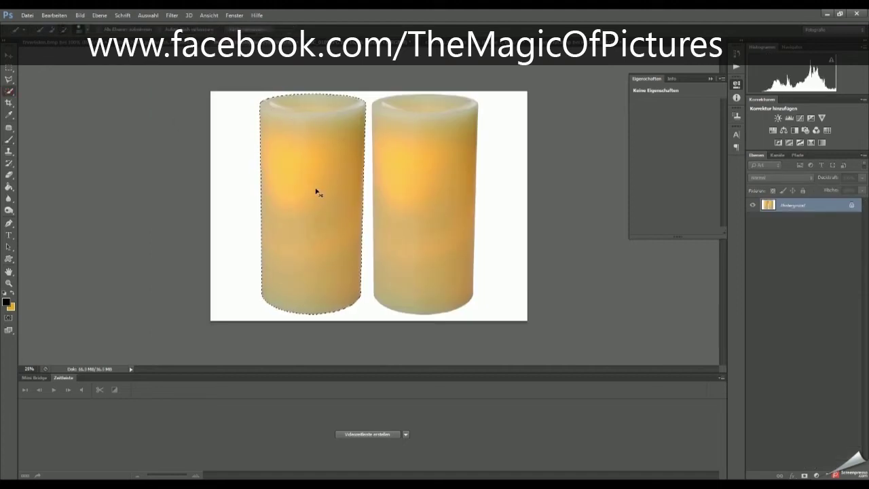
# - Paste the copied candle into the alley scene and set it on the left stack's top book
pyautogui.hotkey('ctrl', 'c')
pyautogui.hotkey('ctrl', 'v')
pyautogui.hotkey('ctrl', 't')
pyautogui.moveTo(307, 213); pyautogui.dragTo(318, 188)
pyautogui.press('Return')
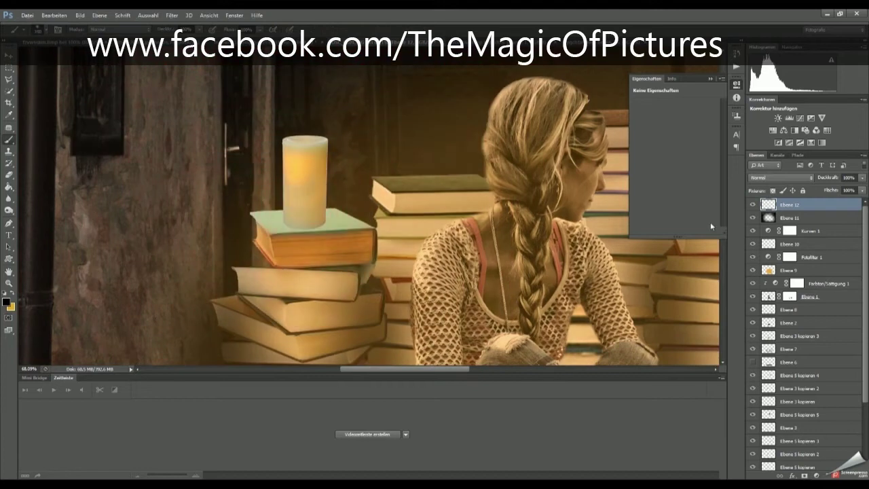
# - Duplicate the candle layers and move the copy onto the right book stack
pyautogui.hotkey('ctrl', 'j')
pyautogui.press('4')
pyautogui.press('b')
pyautogui.hotkey('ctrl', '-')
pyautogui.hotkey('ctrl', '-')
pyautogui.keyDown('shift'); pyautogui.click(772, 204); pyautogui.keyUp('shift')
pyautogui.press('v')
pyautogui.moveTo(197, 102); pyautogui.dragTo(195, 115)
pyautogui.hotkey('ctrl', 'j')
pyautogui.scroll(3, 452, 89)
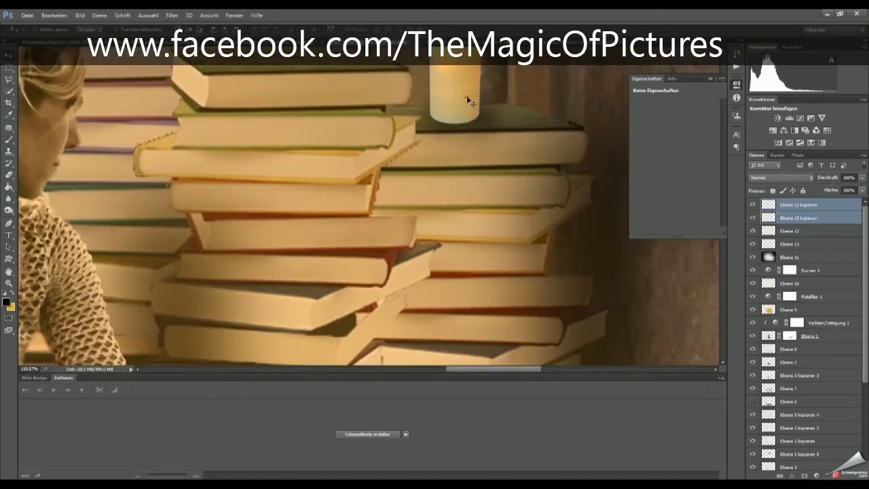
pyautogui.scroll(-3, 467, 95)
pyautogui.hotkey('ctrl', 't')
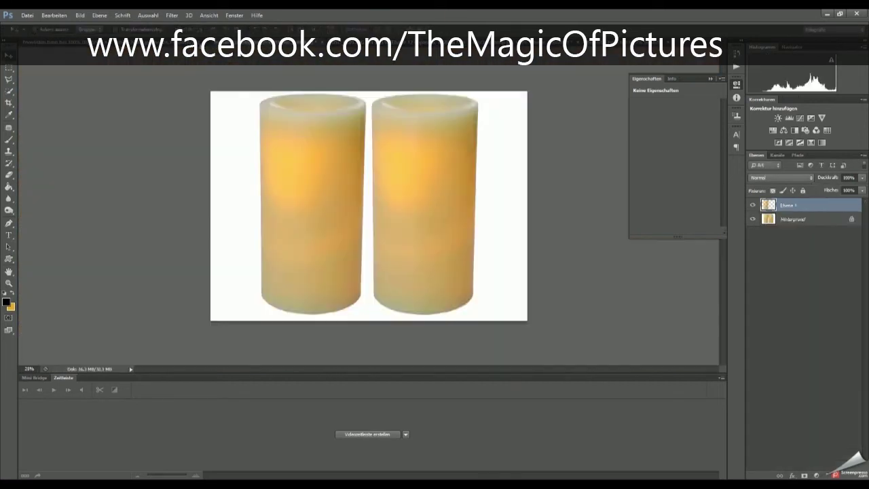
# - Erase leftover background from the white lantern cutout and shrink it onto the books
pyautogui.click(359, 289)
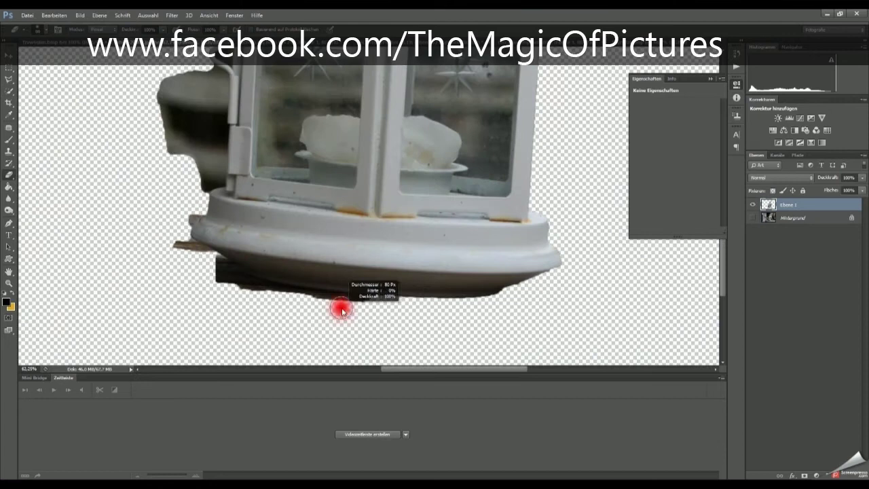
pyautogui.moveTo(186, 226)
pyautogui.mouseDown()
pyautogui.moveTo(217, 88)
pyautogui.moveTo(176, 95)
pyautogui.moveTo(183, 150)
pyautogui.mouseUp()
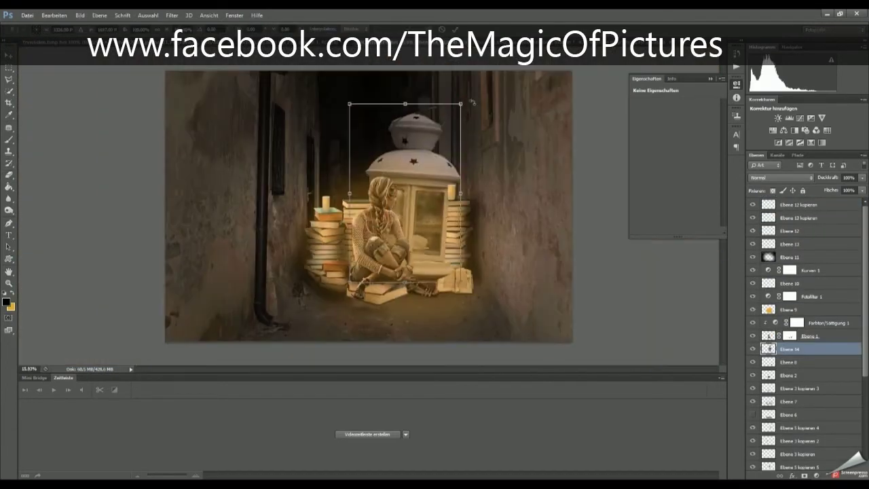
pyautogui.moveTo(469, 102)
pyautogui.mouseDown()
pyautogui.moveTo(446, 231)
pyautogui.moveTo(403, 227)
pyautogui.mouseUp()
# - Paint a white flame inside the lantern window and blur it softly
pyautogui.scroll(5, 425, 258)
pyautogui.press('Return')
pyautogui.press('b')
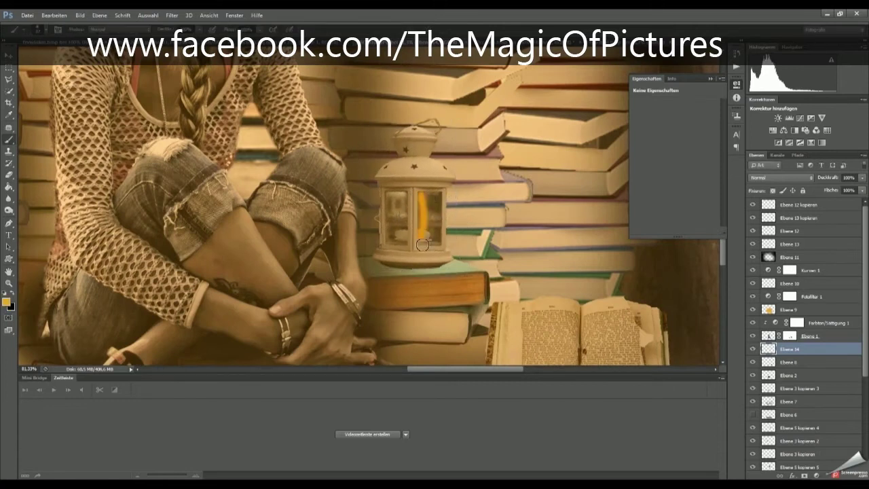
pyautogui.moveTo(430, 197); pyautogui.dragTo(433, 239)
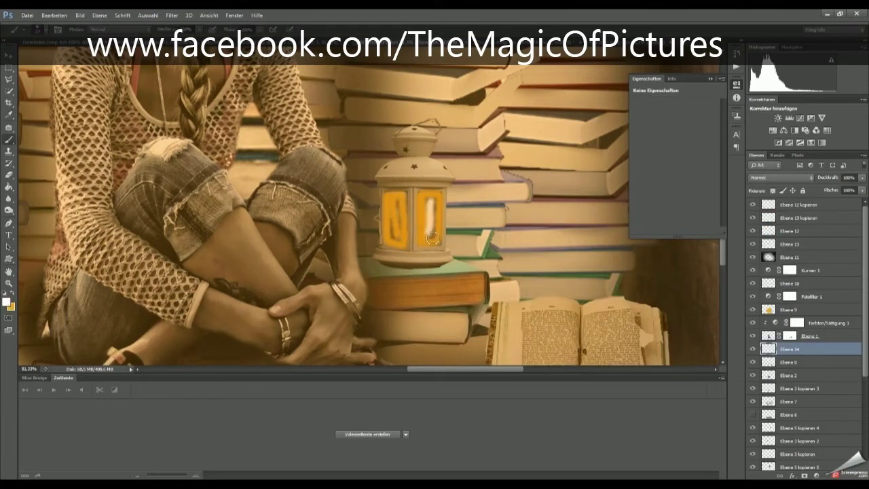
pyautogui.hotkey('ctrl', '0')
pyautogui.click(172, 15)
pyautogui.click(235, 140)
pyautogui.press('Return')
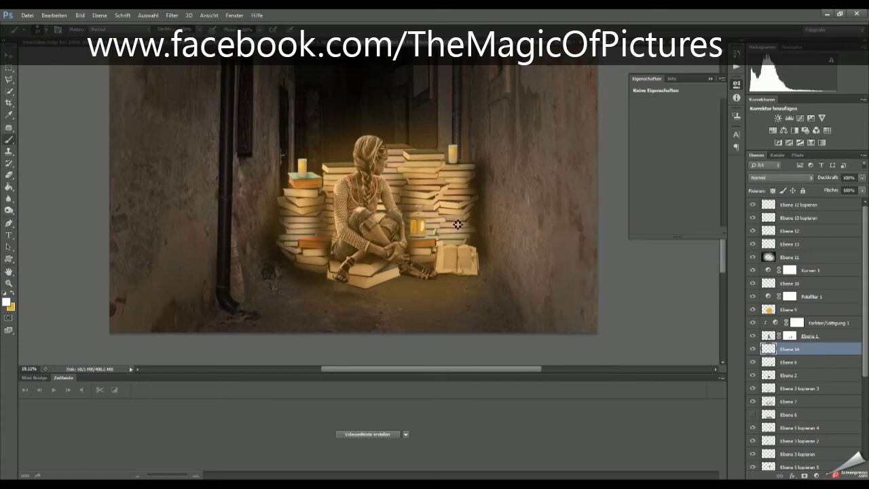
# - Paint a yellow glow inside the lantern and soften it with Gaussian Blur
pyautogui.scroll(5, 381, 241)
pyautogui.press('x')
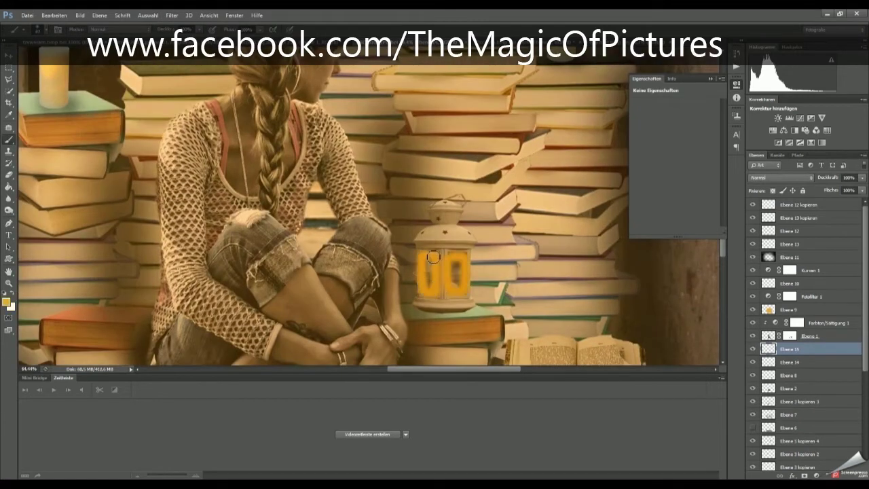
pyautogui.hotkey('ctrl', '0')
pyautogui.hotkey('ctrl', 'alt', 'f')
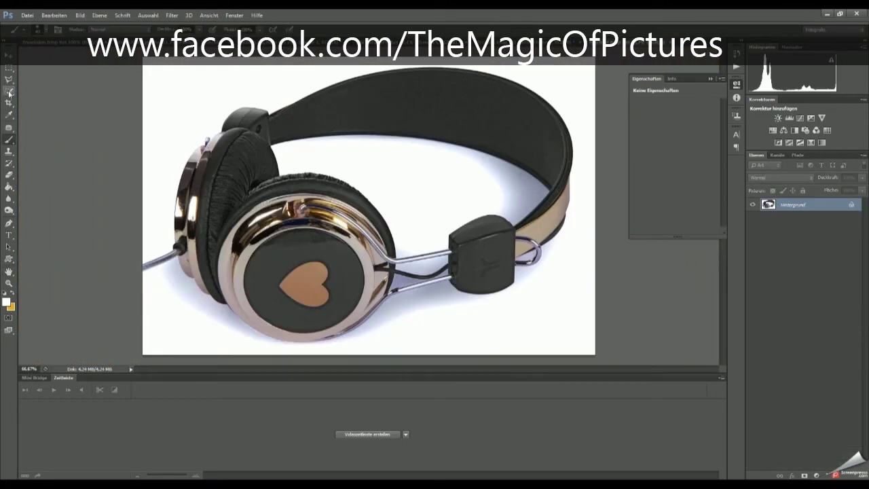
pyautogui.click(9, 92)
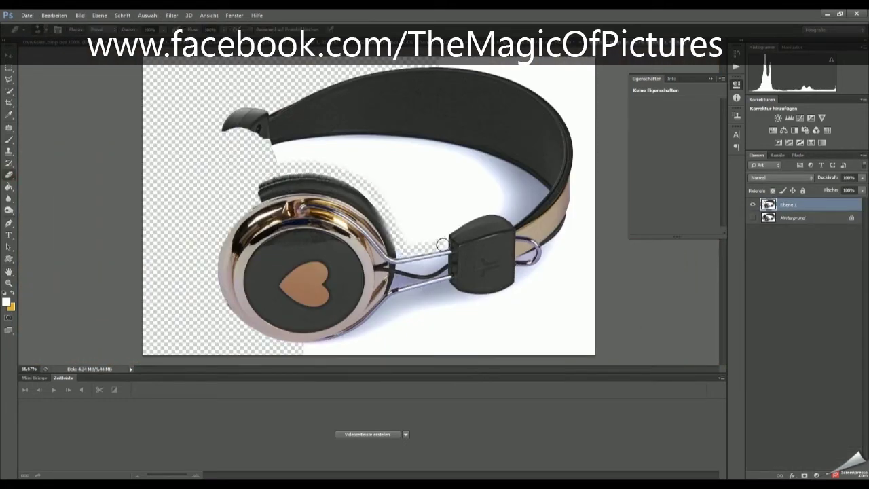
# - Erase the headphones' leftover shadows, stack them above the girl, and scale them onto her head
pyautogui.moveTo(442, 244); pyautogui.dragTo(540, 180)
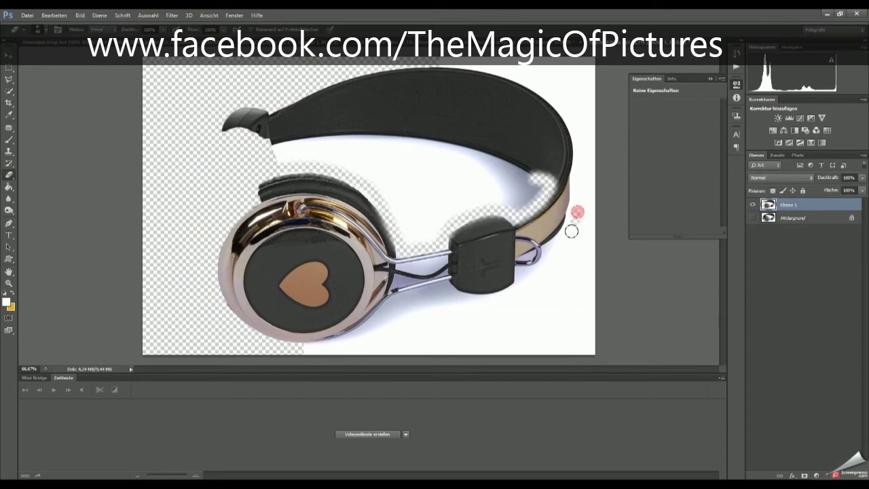
pyautogui.moveTo(558, 332); pyautogui.dragTo(534, 289)
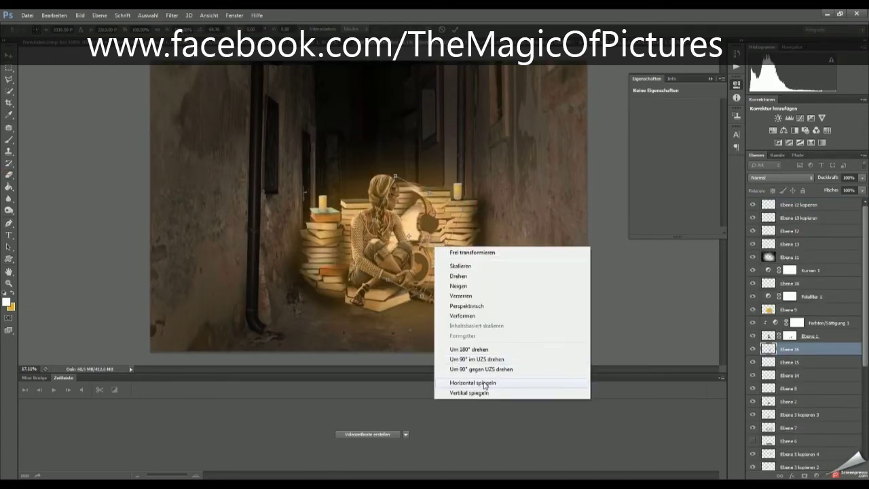
pyautogui.hotkey('ctrl', ']')
pyautogui.hotkey('ctrl', ']')
pyautogui.hotkey('ctrl', '+')
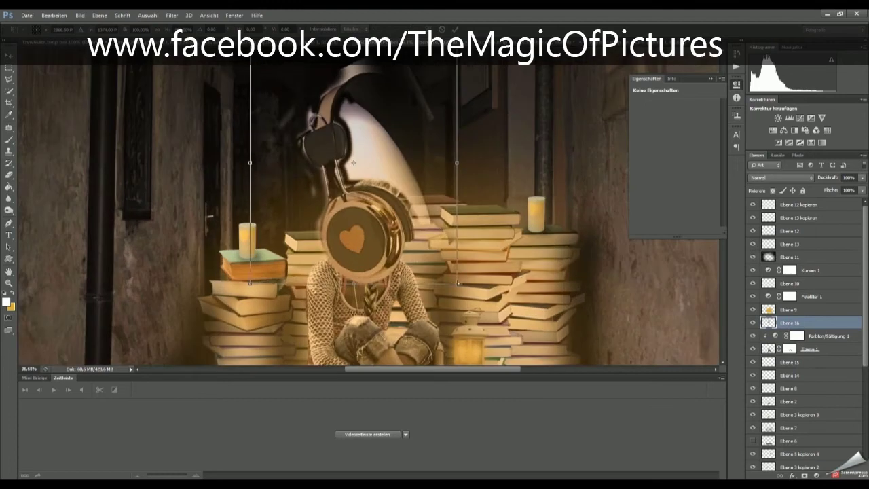
pyautogui.moveTo(346, 163); pyautogui.dragTo(353, 176)
pyautogui.moveTo(305, 129); pyautogui.dragTo(430, 241)
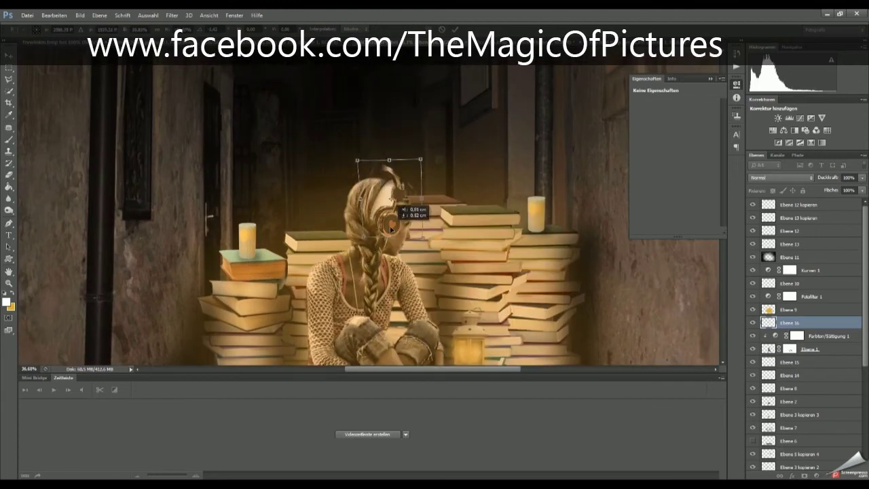
pyautogui.press('Return')
# - Place a headphone touch-up piece and reorder its layer in the stack
pyautogui.scroll(5, 380, 177)
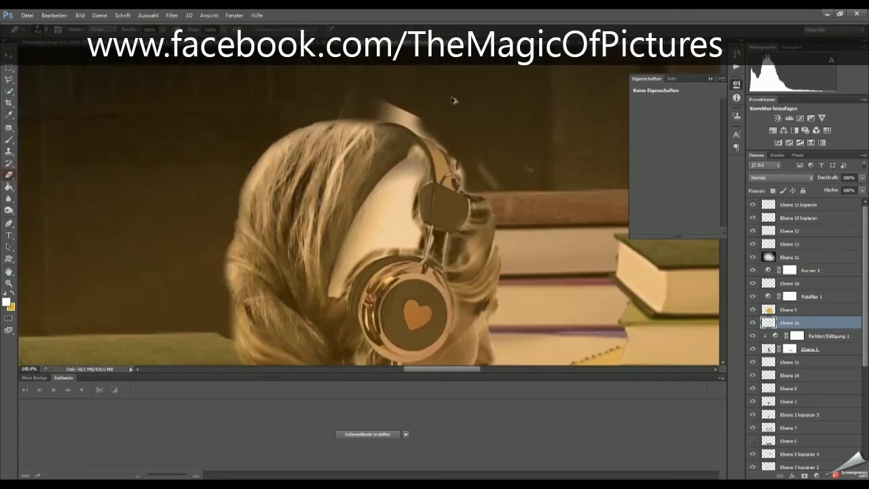
pyautogui.press('b')
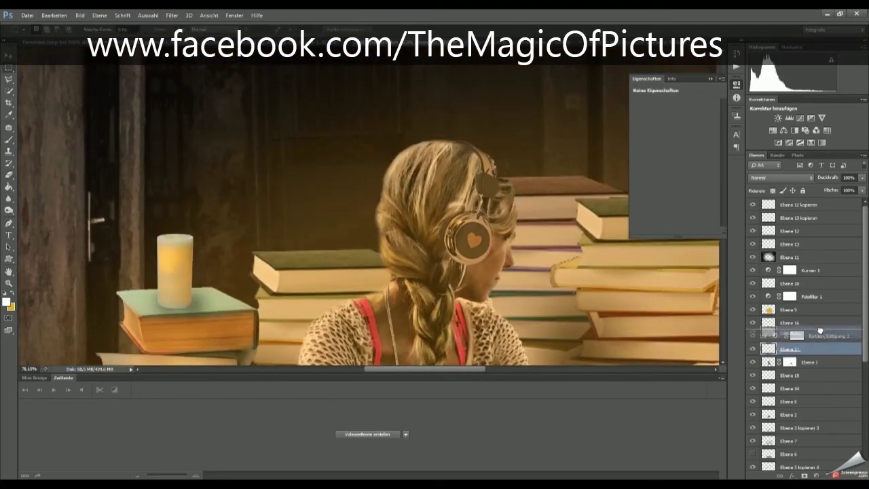
pyautogui.press('Return')
pyautogui.press('b')
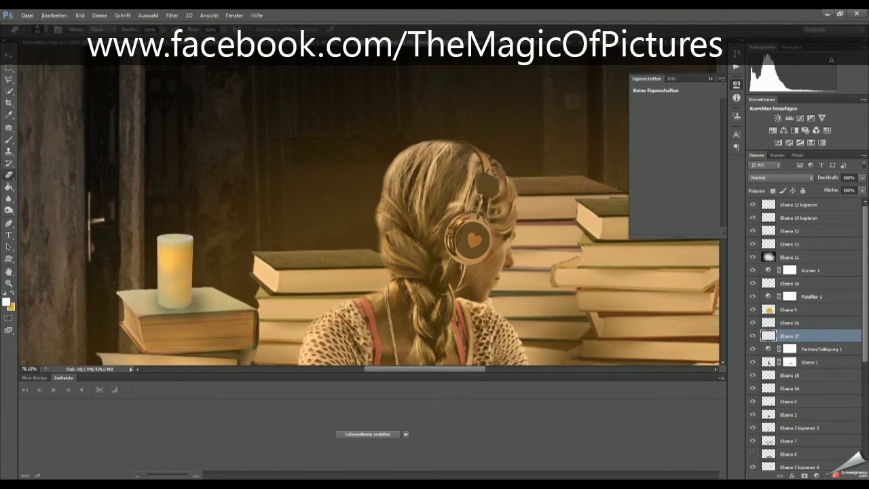
pyautogui.moveTo(805, 352); pyautogui.dragTo(806, 358)
pyautogui.click(388, 200)
# - Choose a soft 43 px brush preset for painting on the new top layer, Ebene 17
pyautogui.hotkey('ctrl', '0')
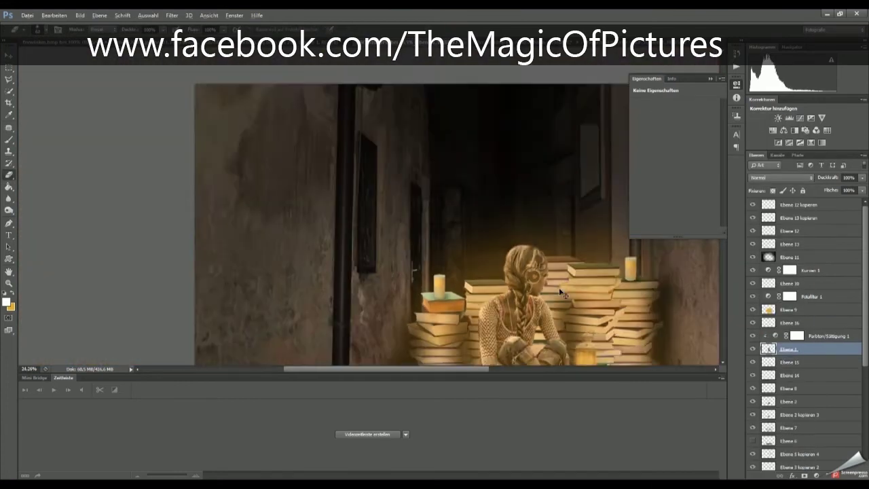
pyautogui.press('b')
pyautogui.rightClick(503, 203)
pyautogui.press('Escape')
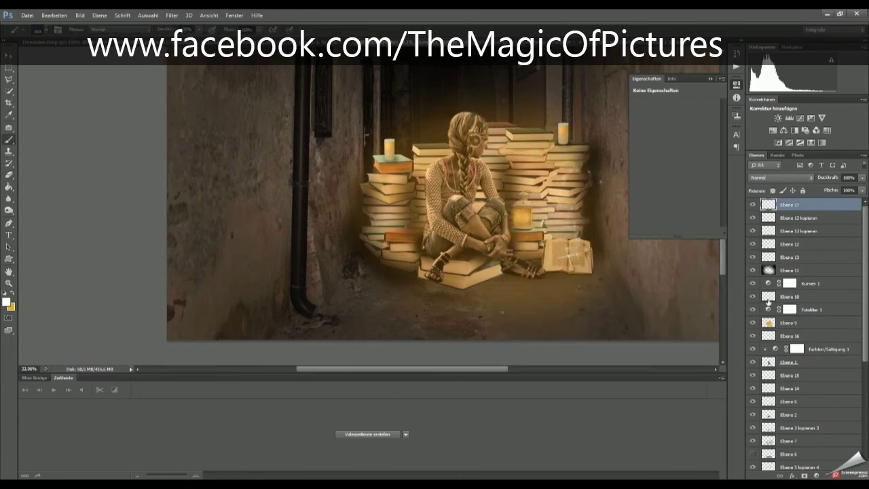